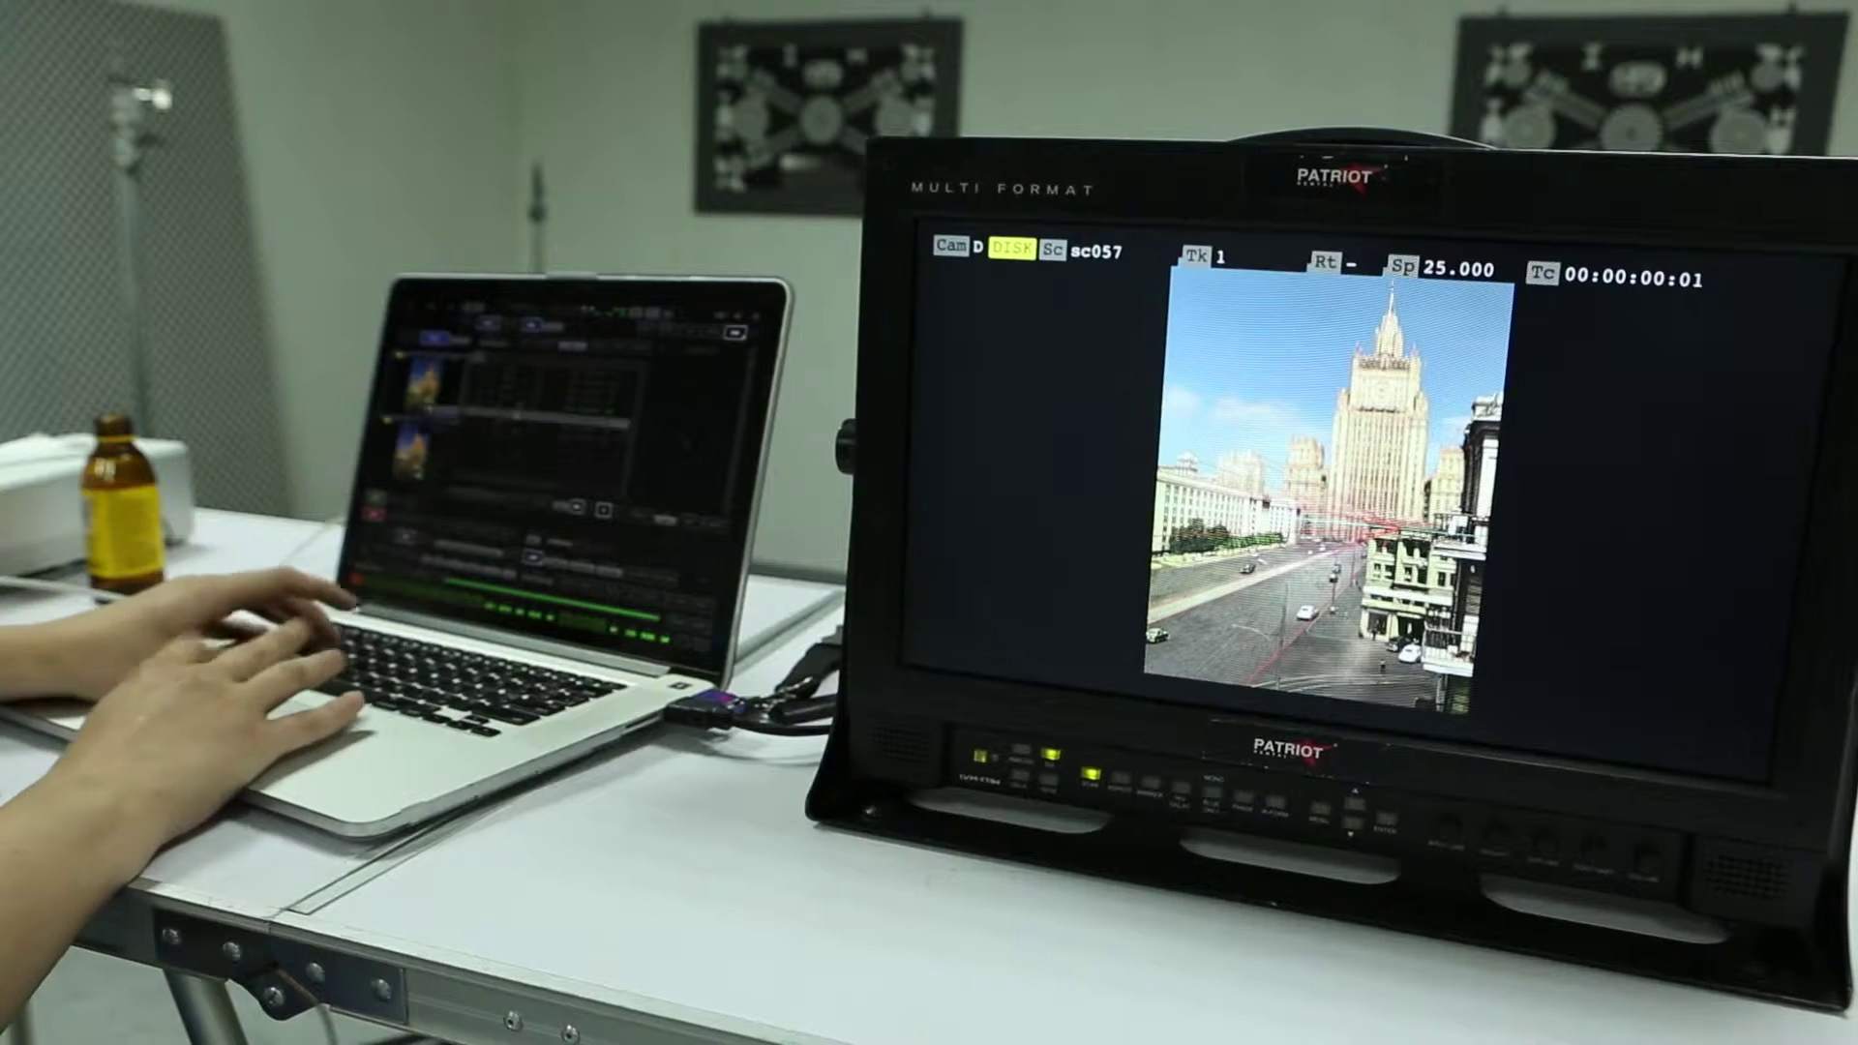
Replace sc057 on the monitor with the blast19 previs city render
key(Down)
Play blast19 and hold on the red-car street frame at 00:59:59.23
key(space)
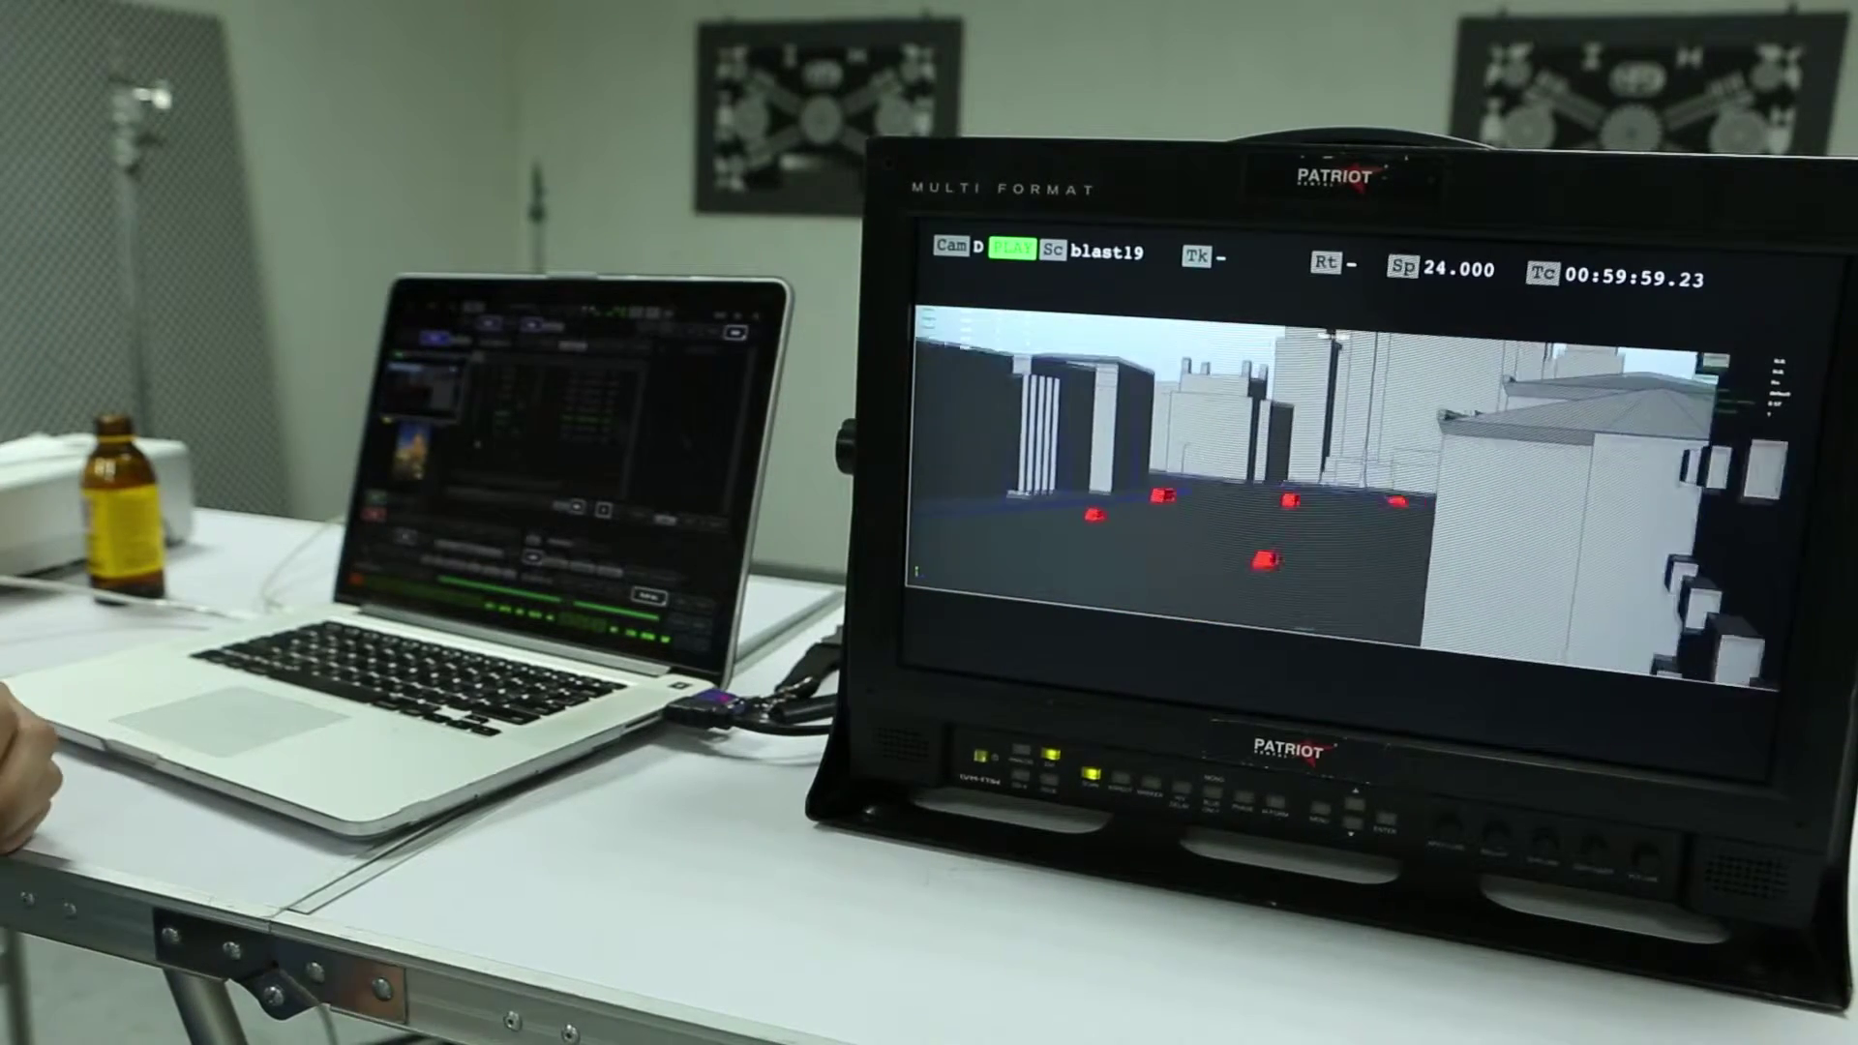
key(space)
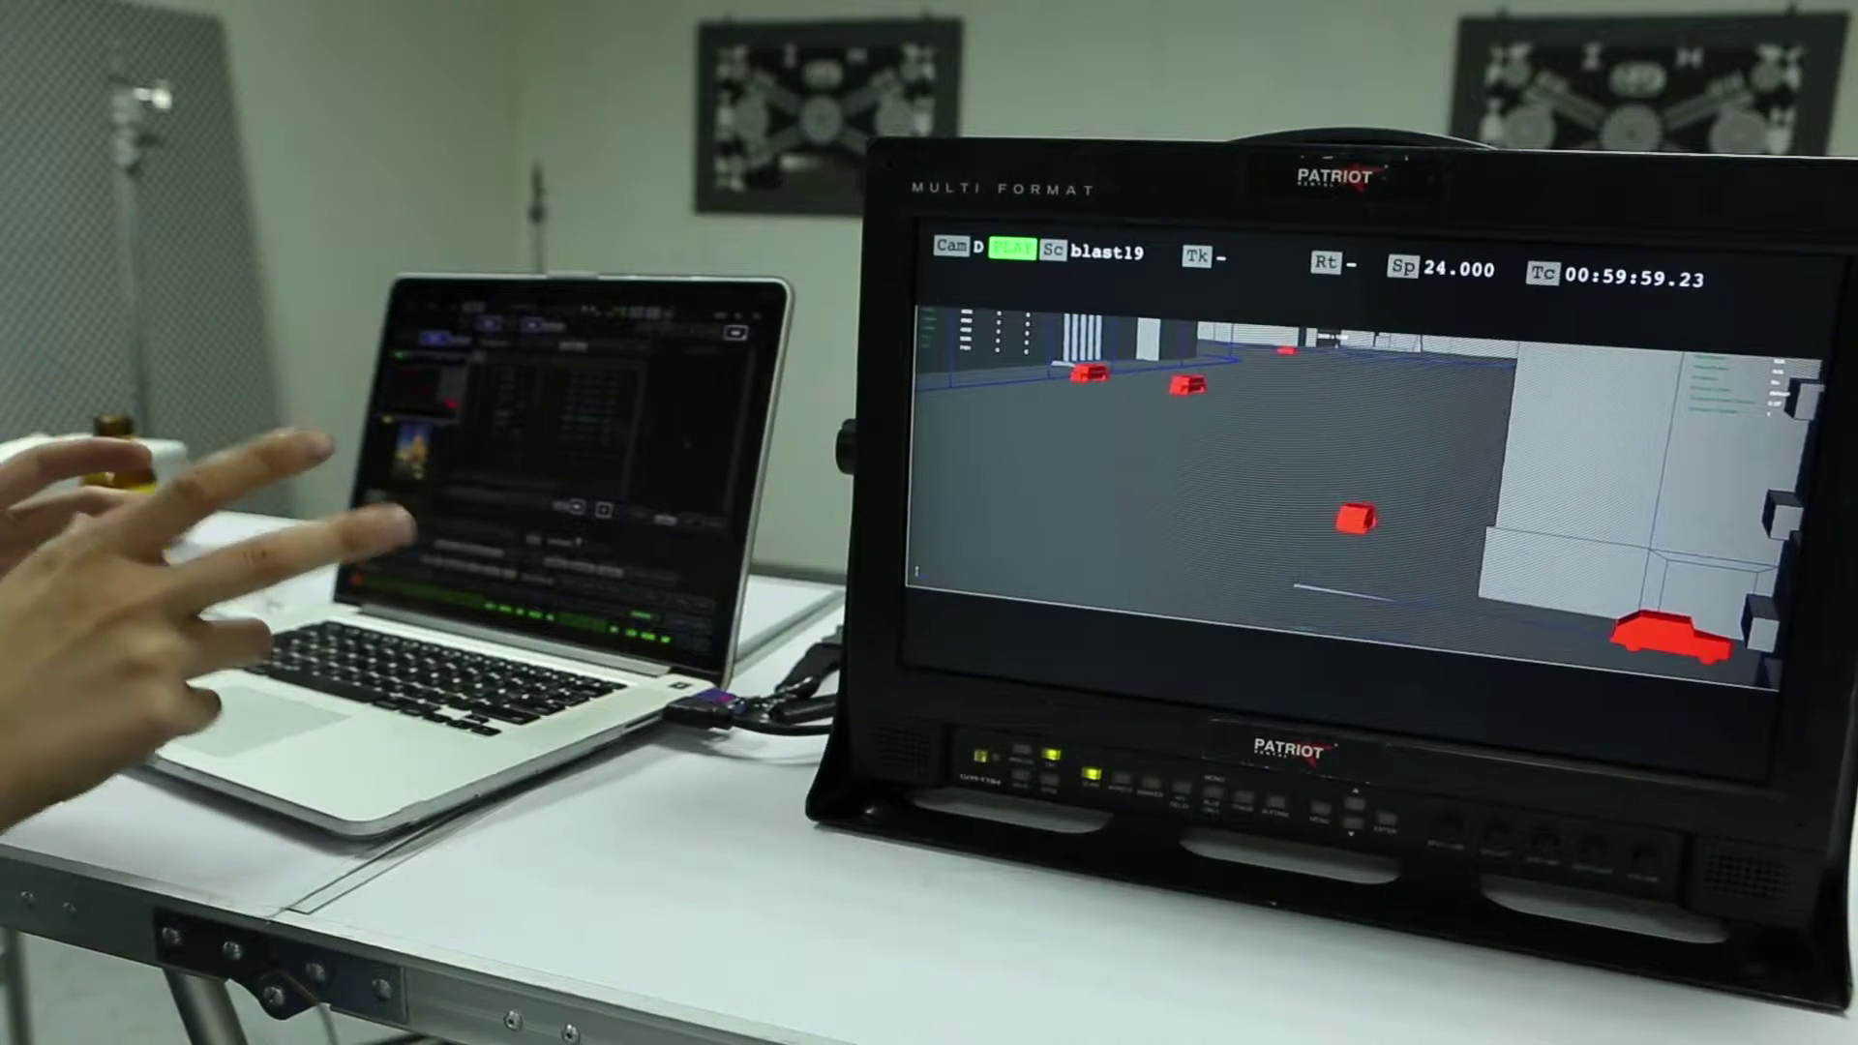
key(space)
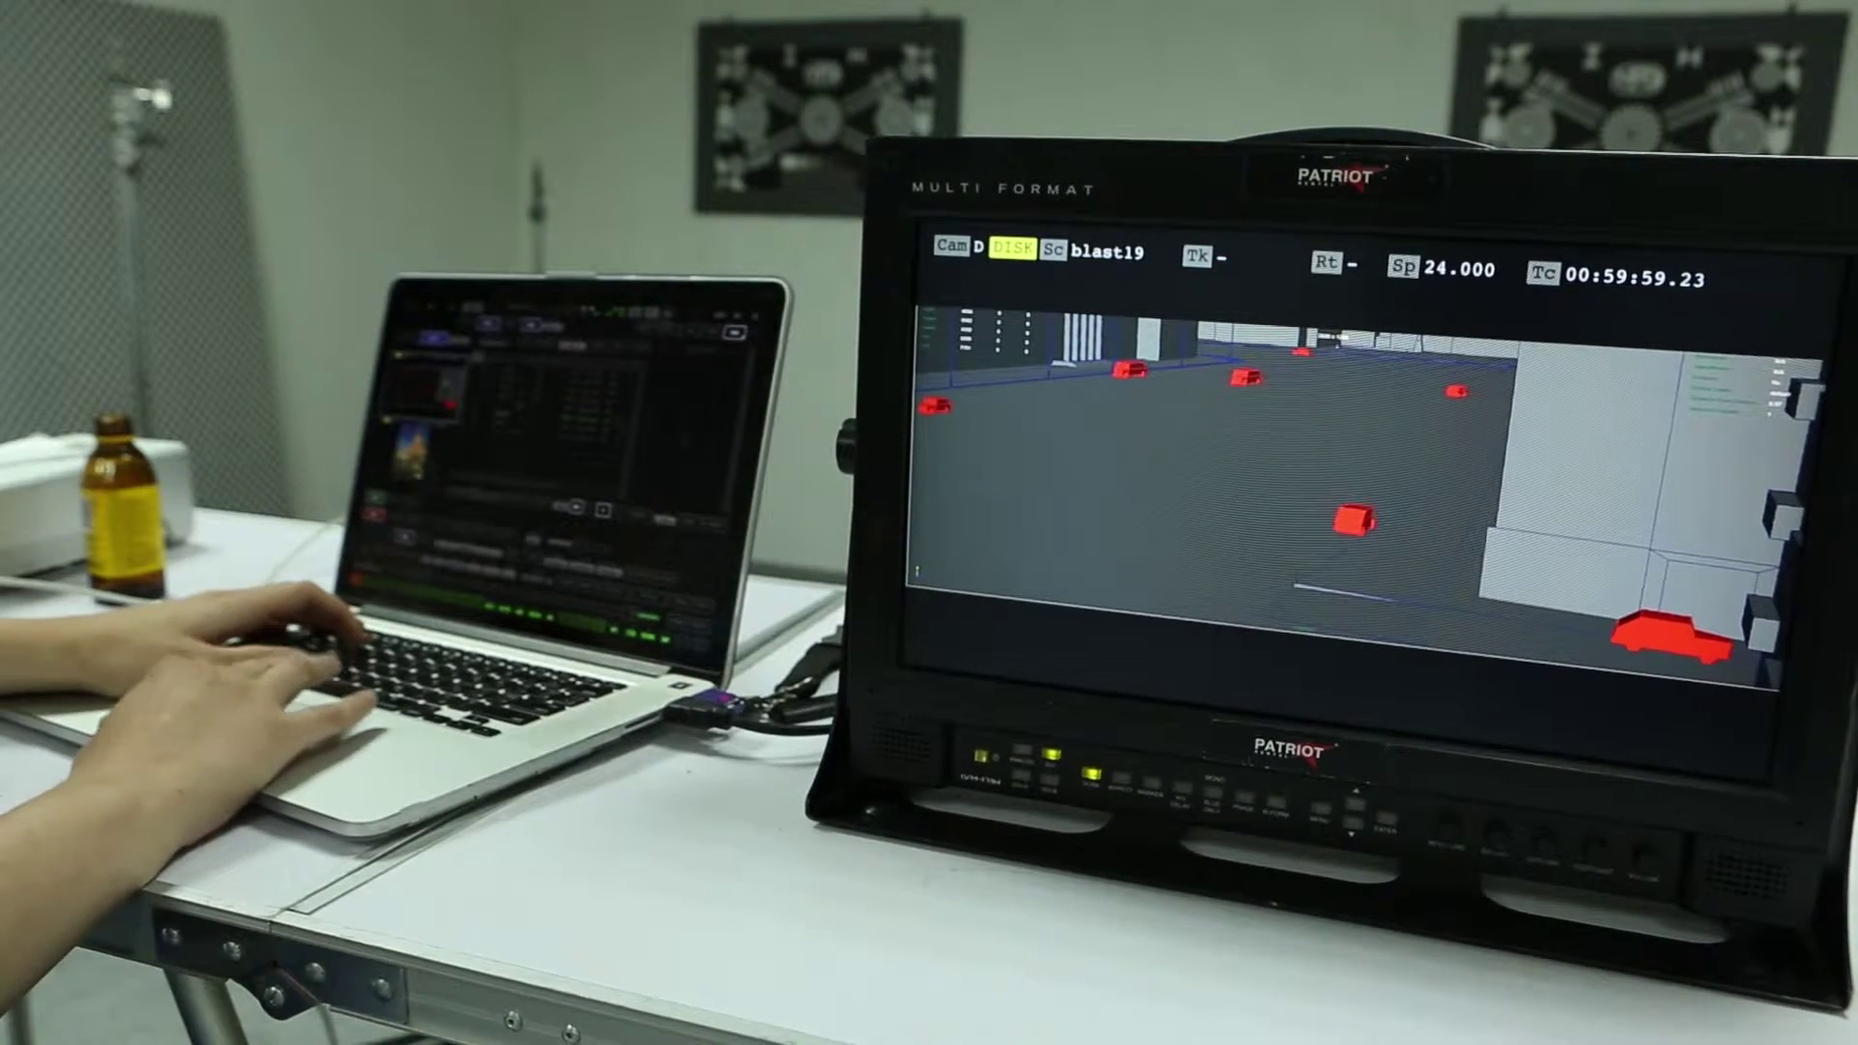
Step through Scene11 takes 22, 23 and 24, then return to take 21
key(Return)
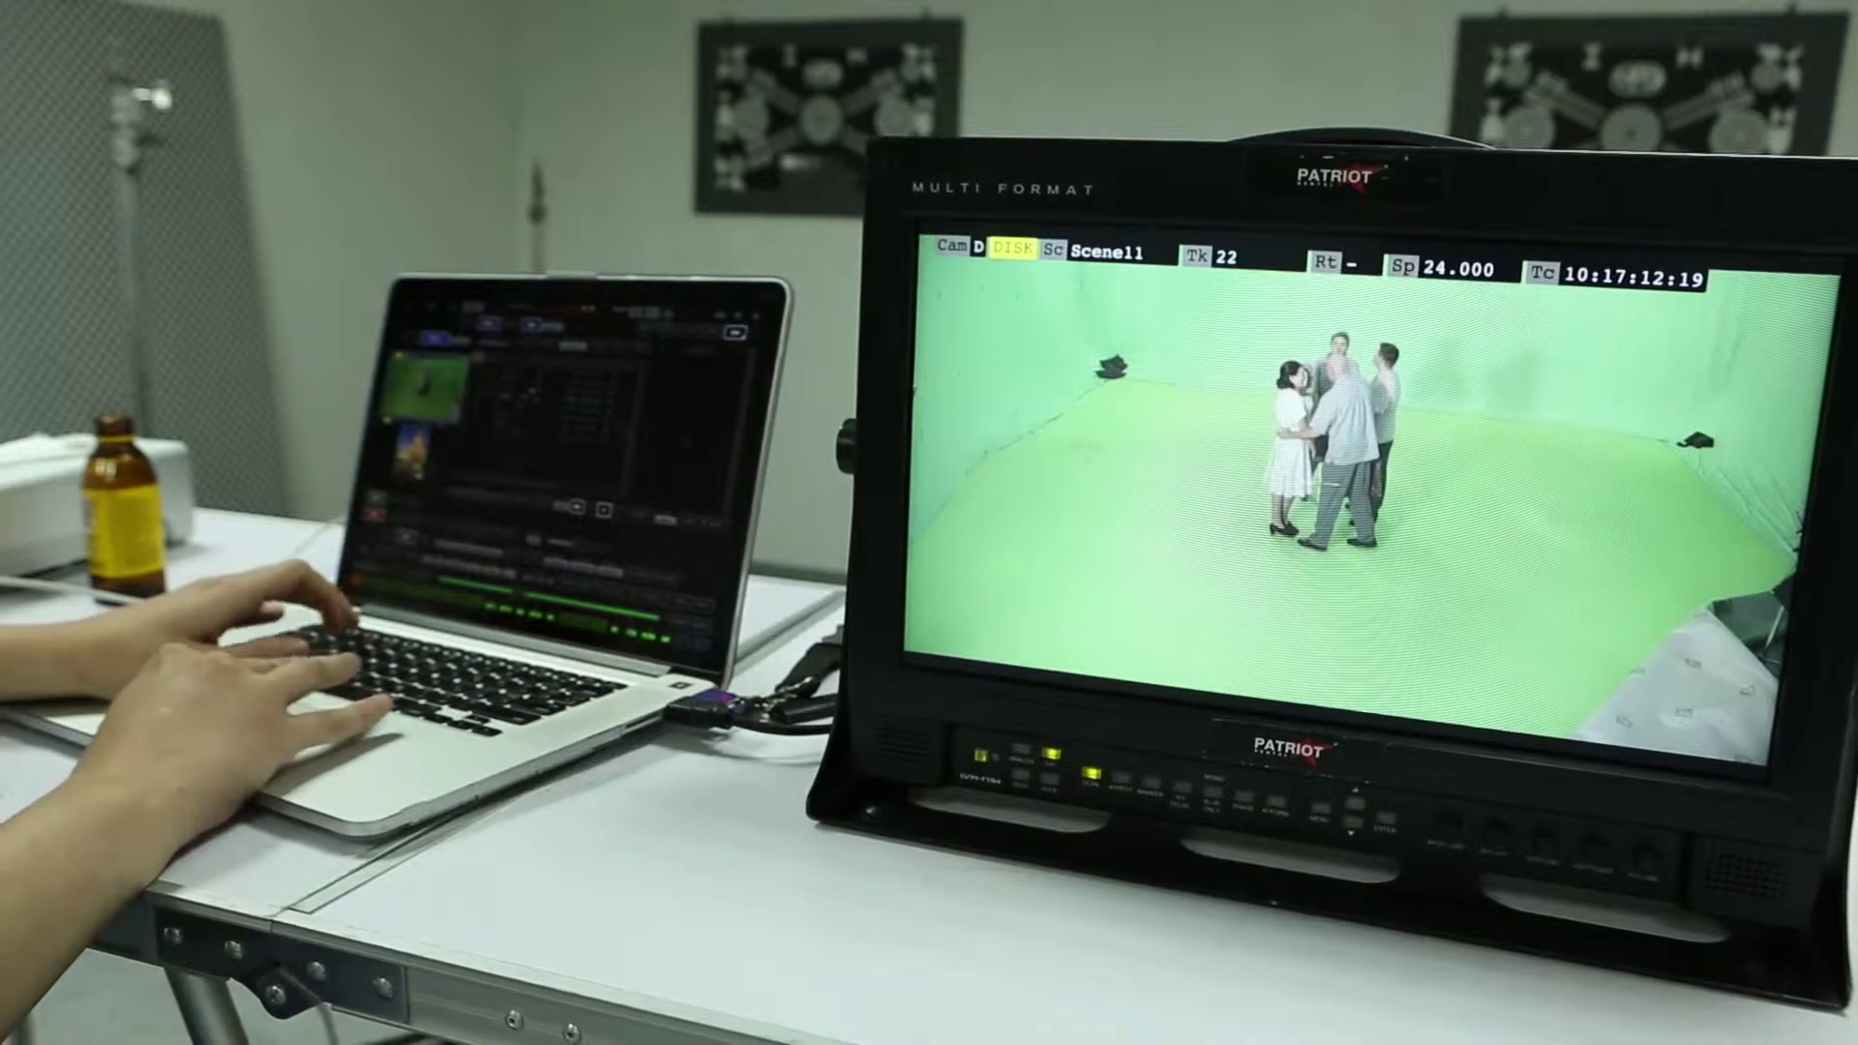
key(Down)
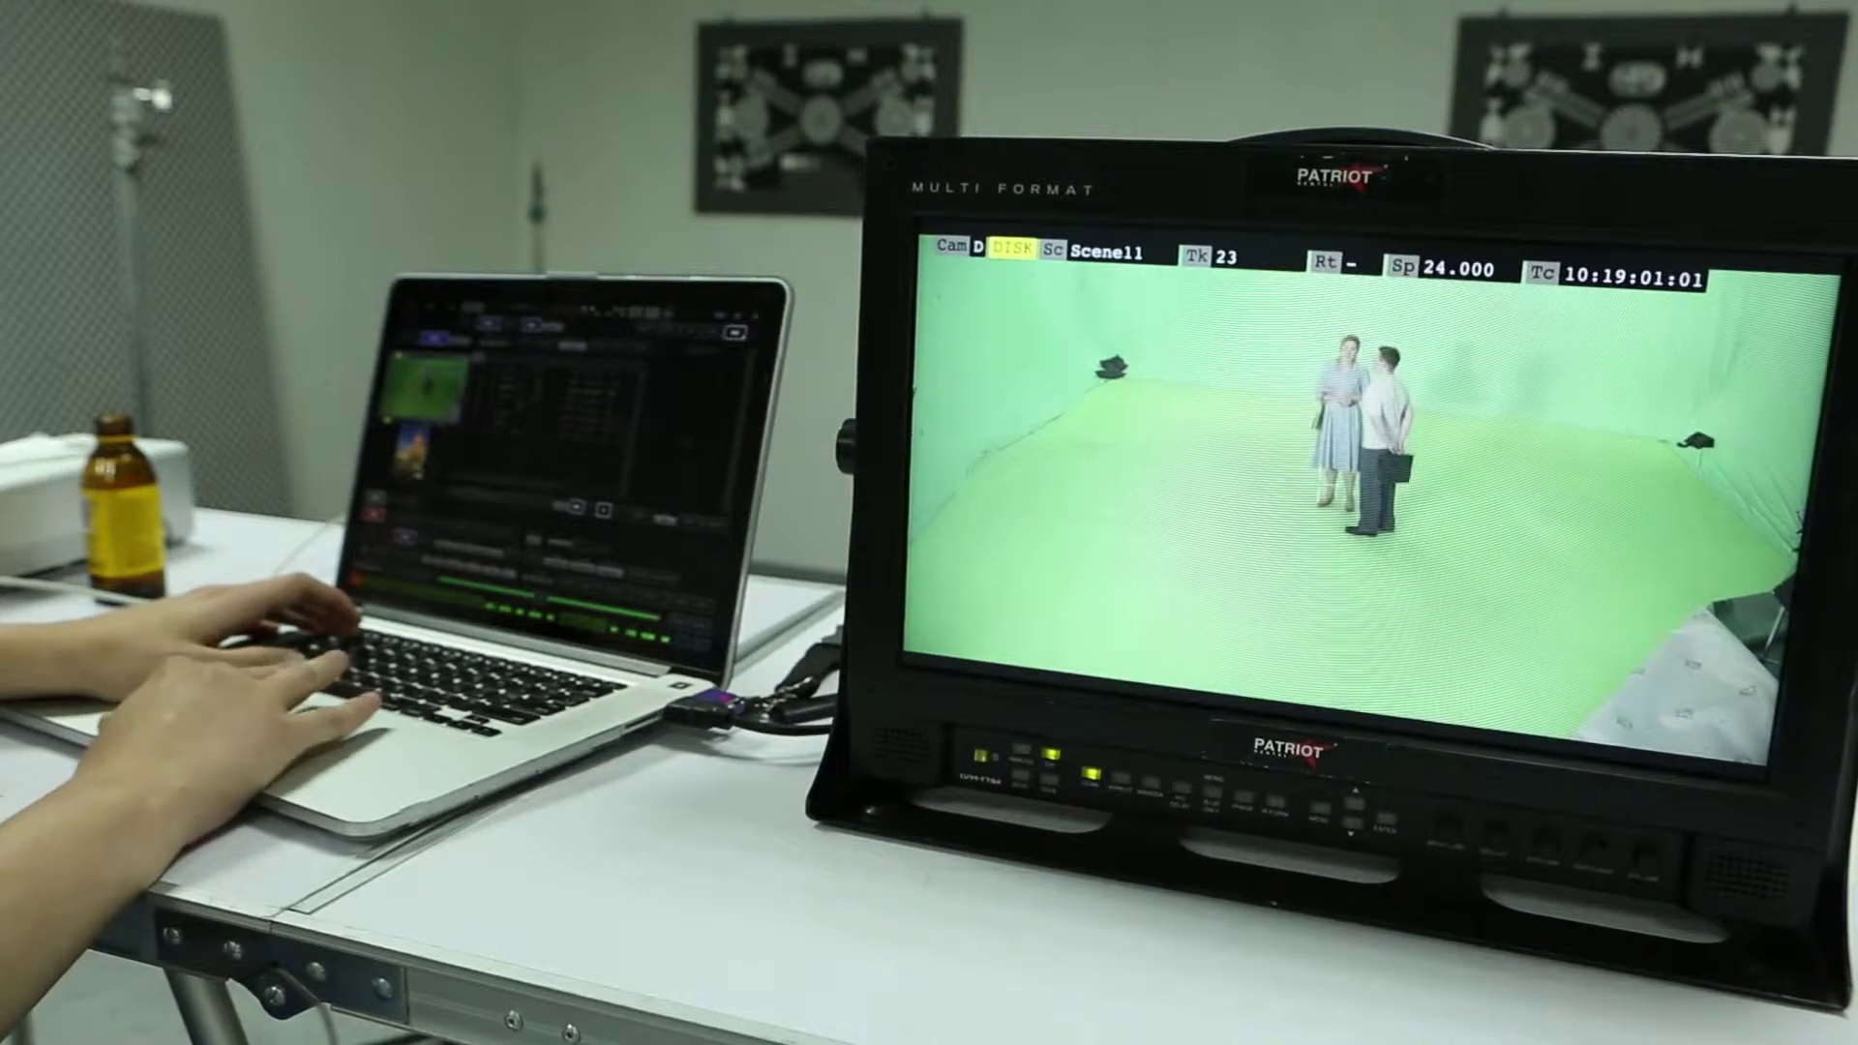
key(Down)
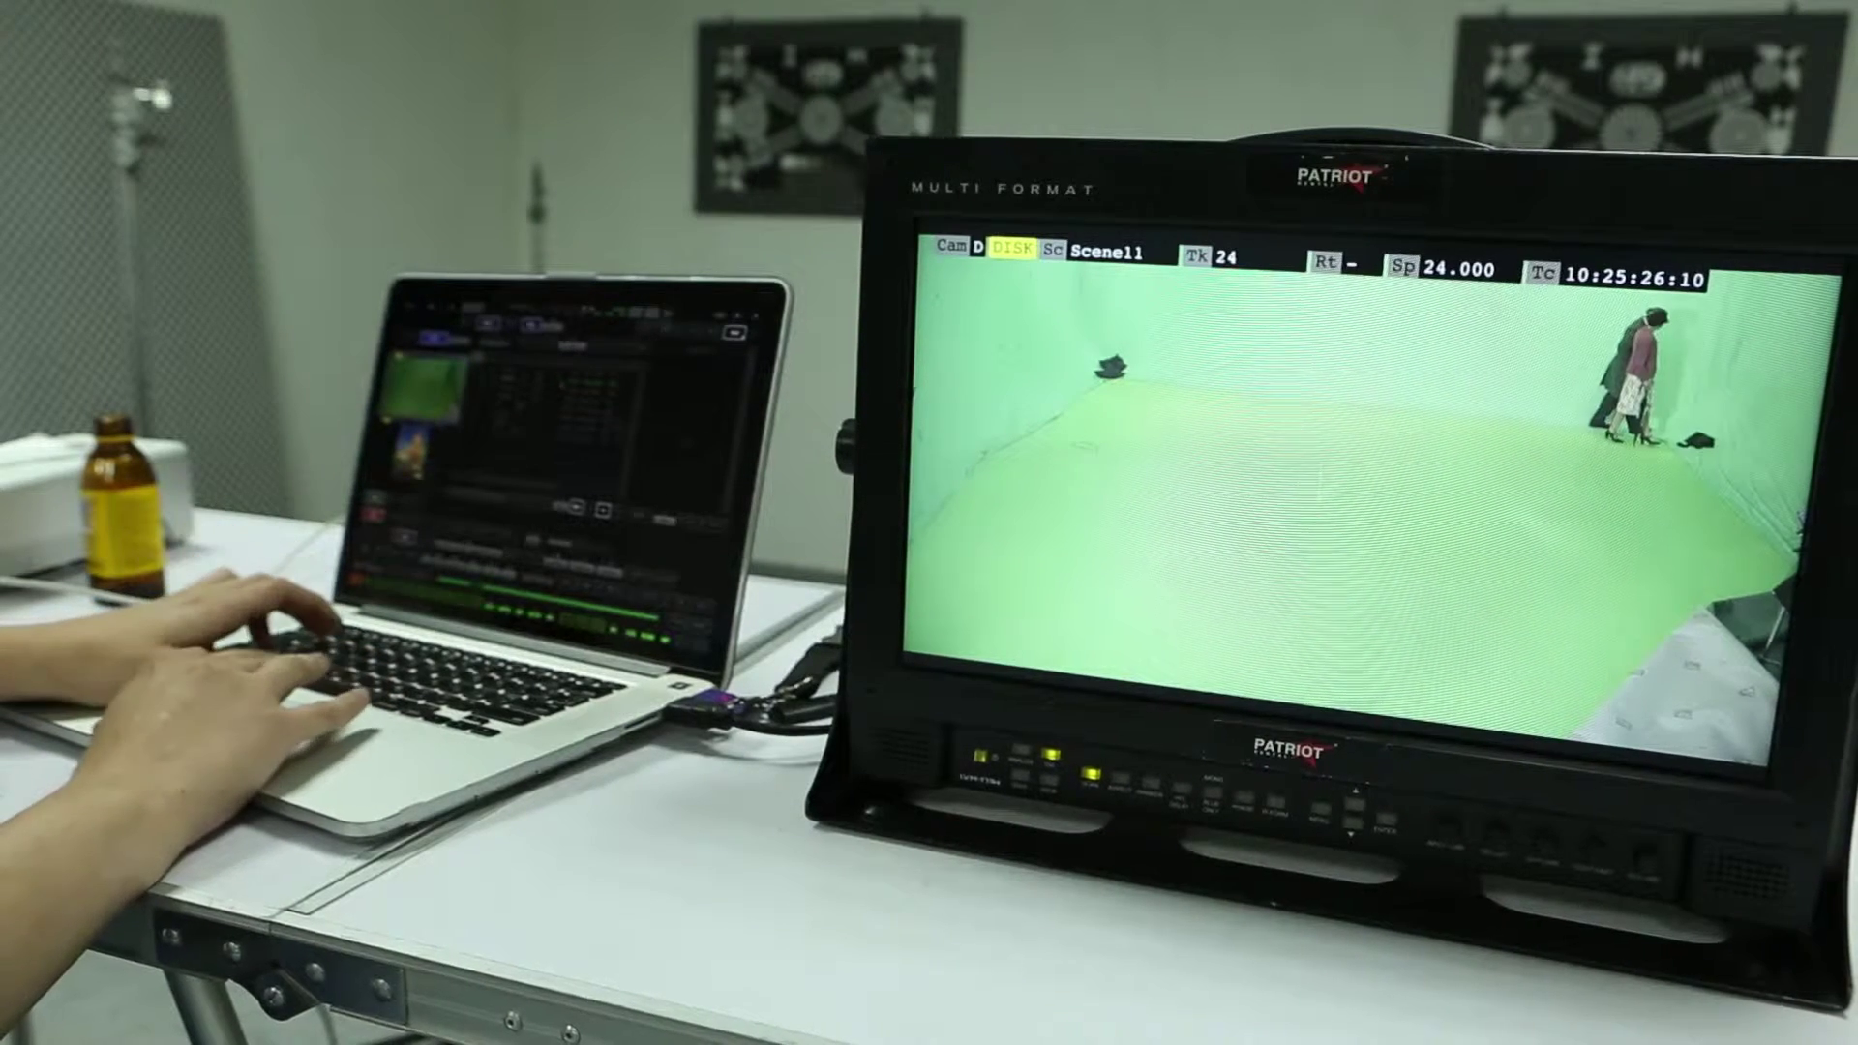
key(Up)
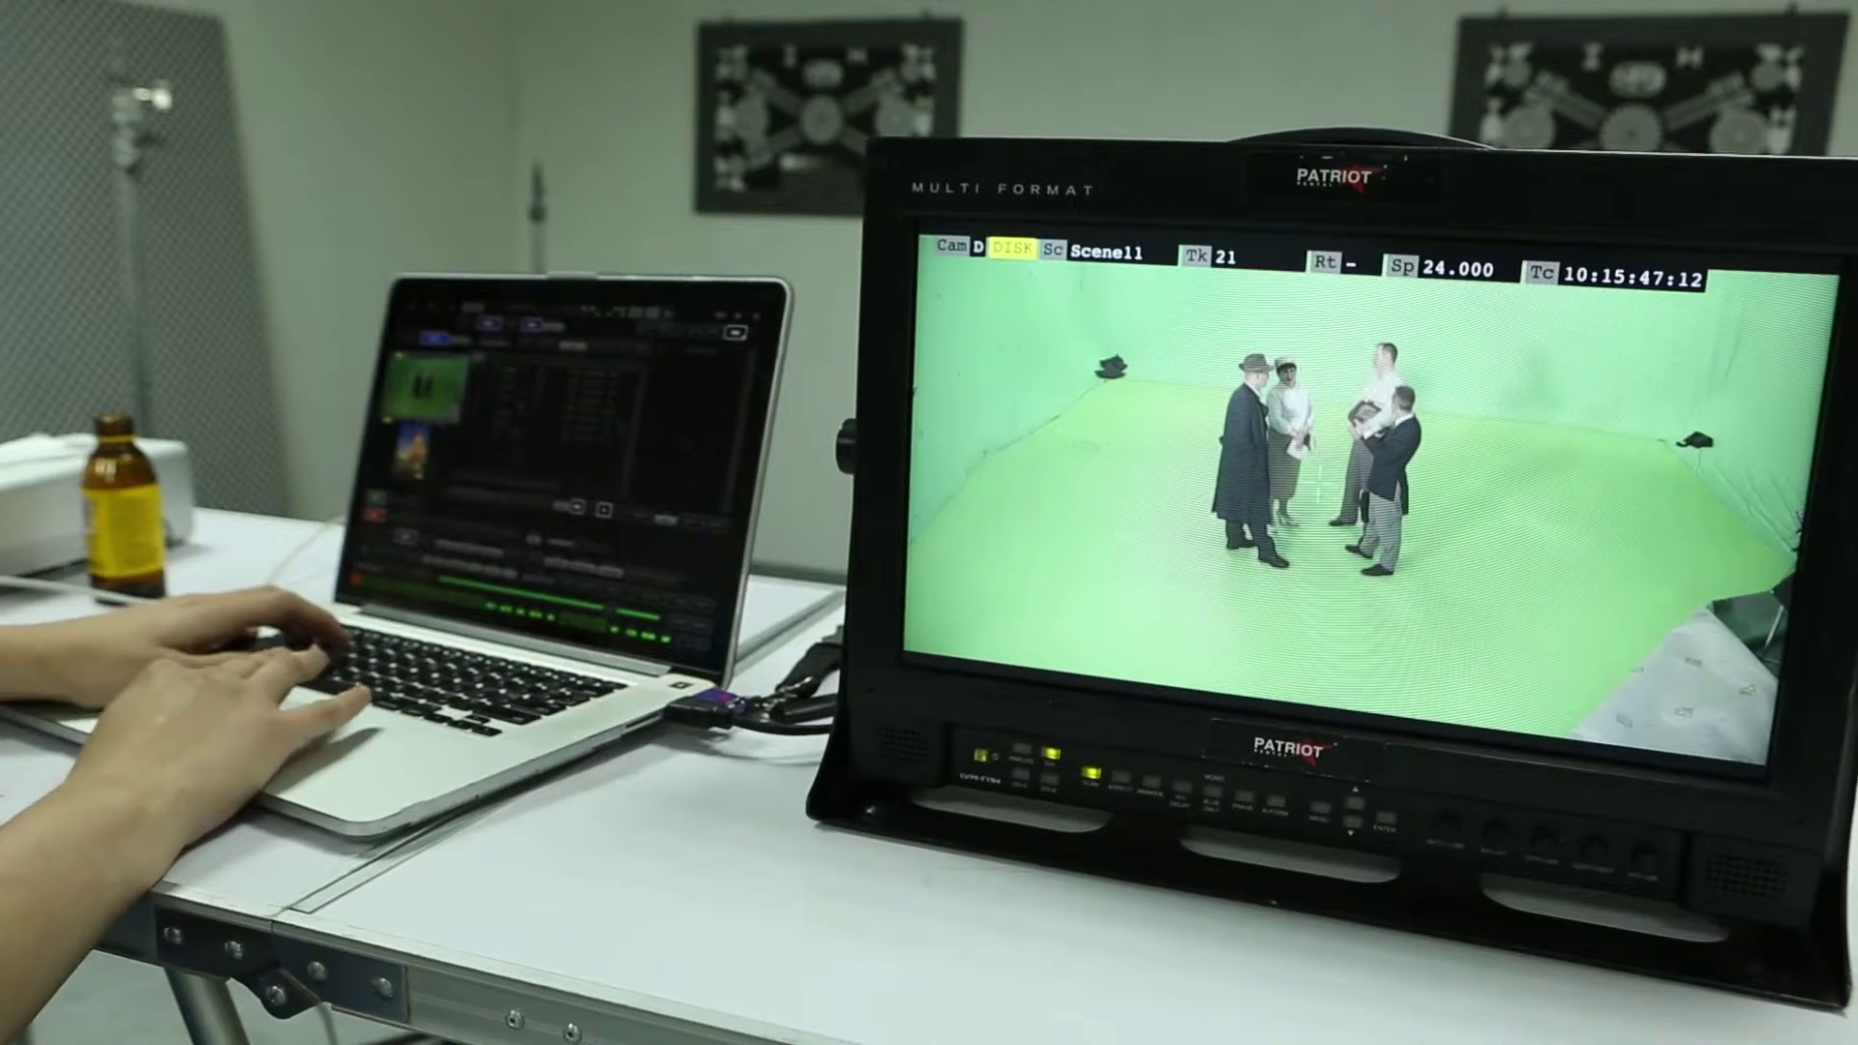
Cycle past sc057 and the blast19 wireframe to the red-car street at 00:59:59.23
key(Down)
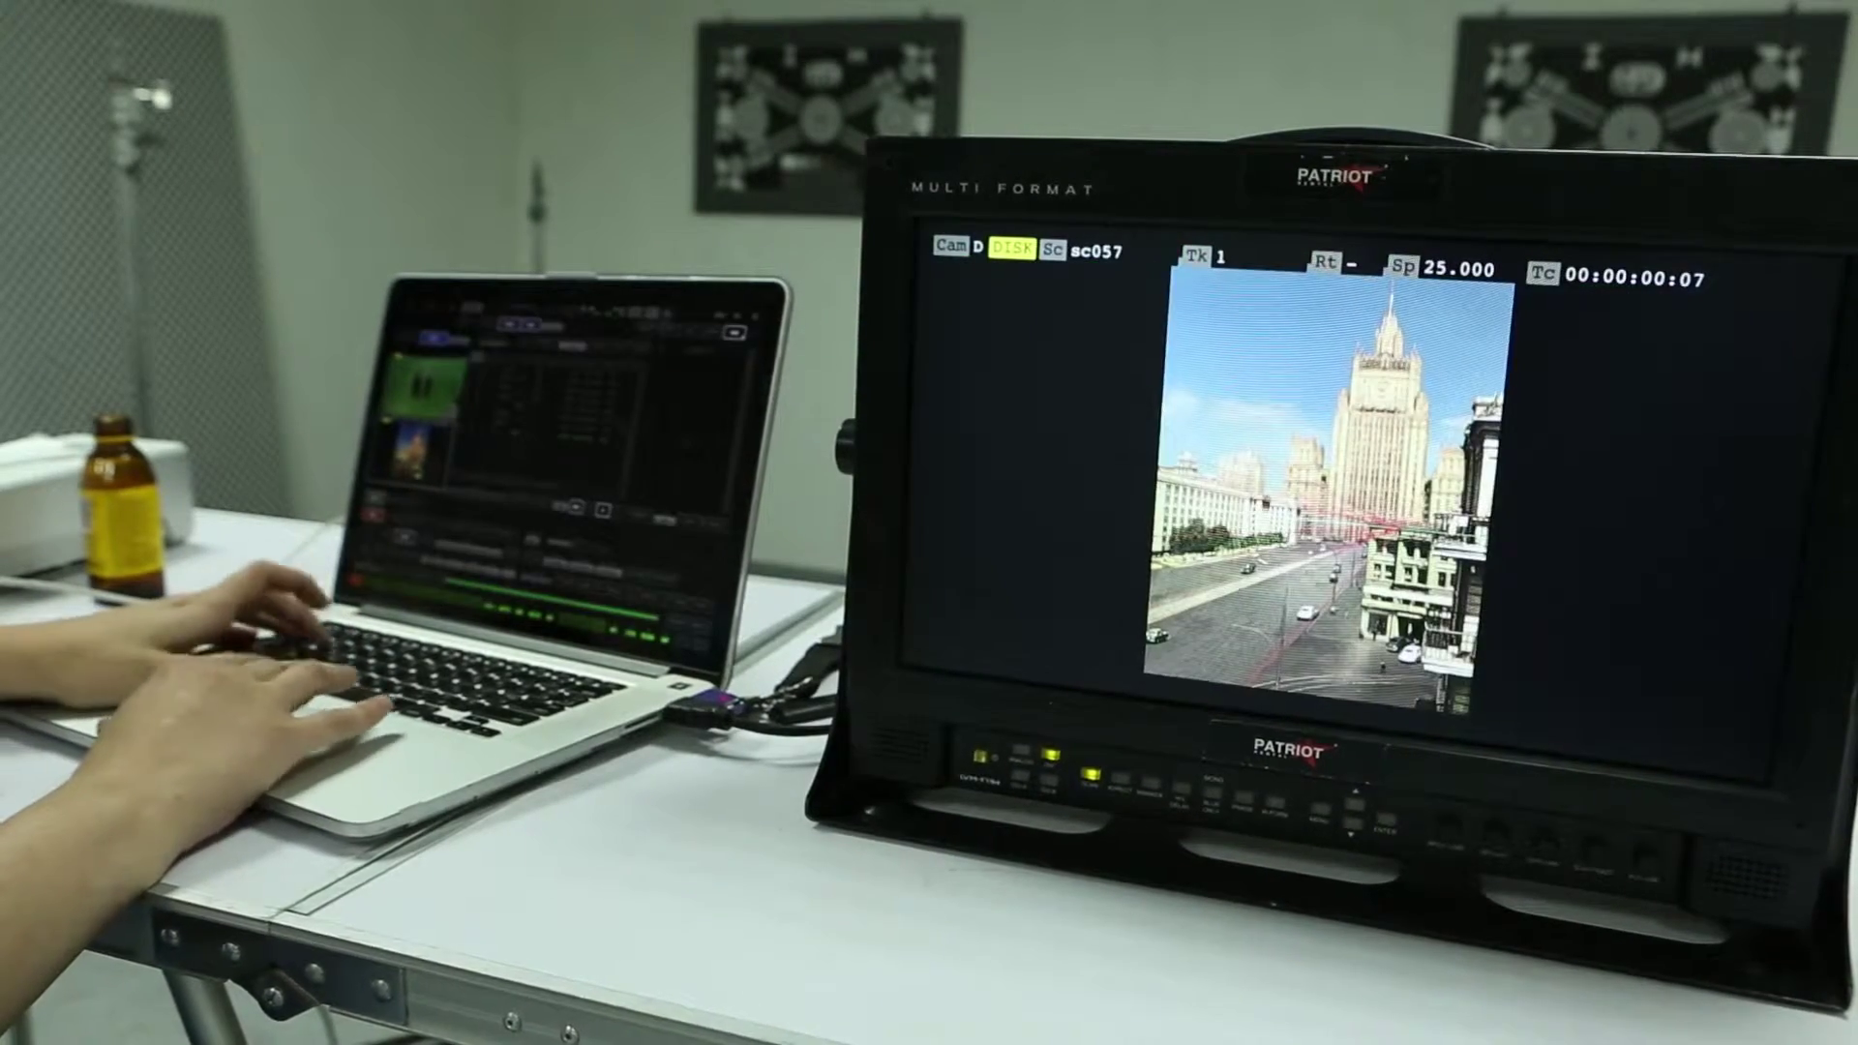
key(Down)
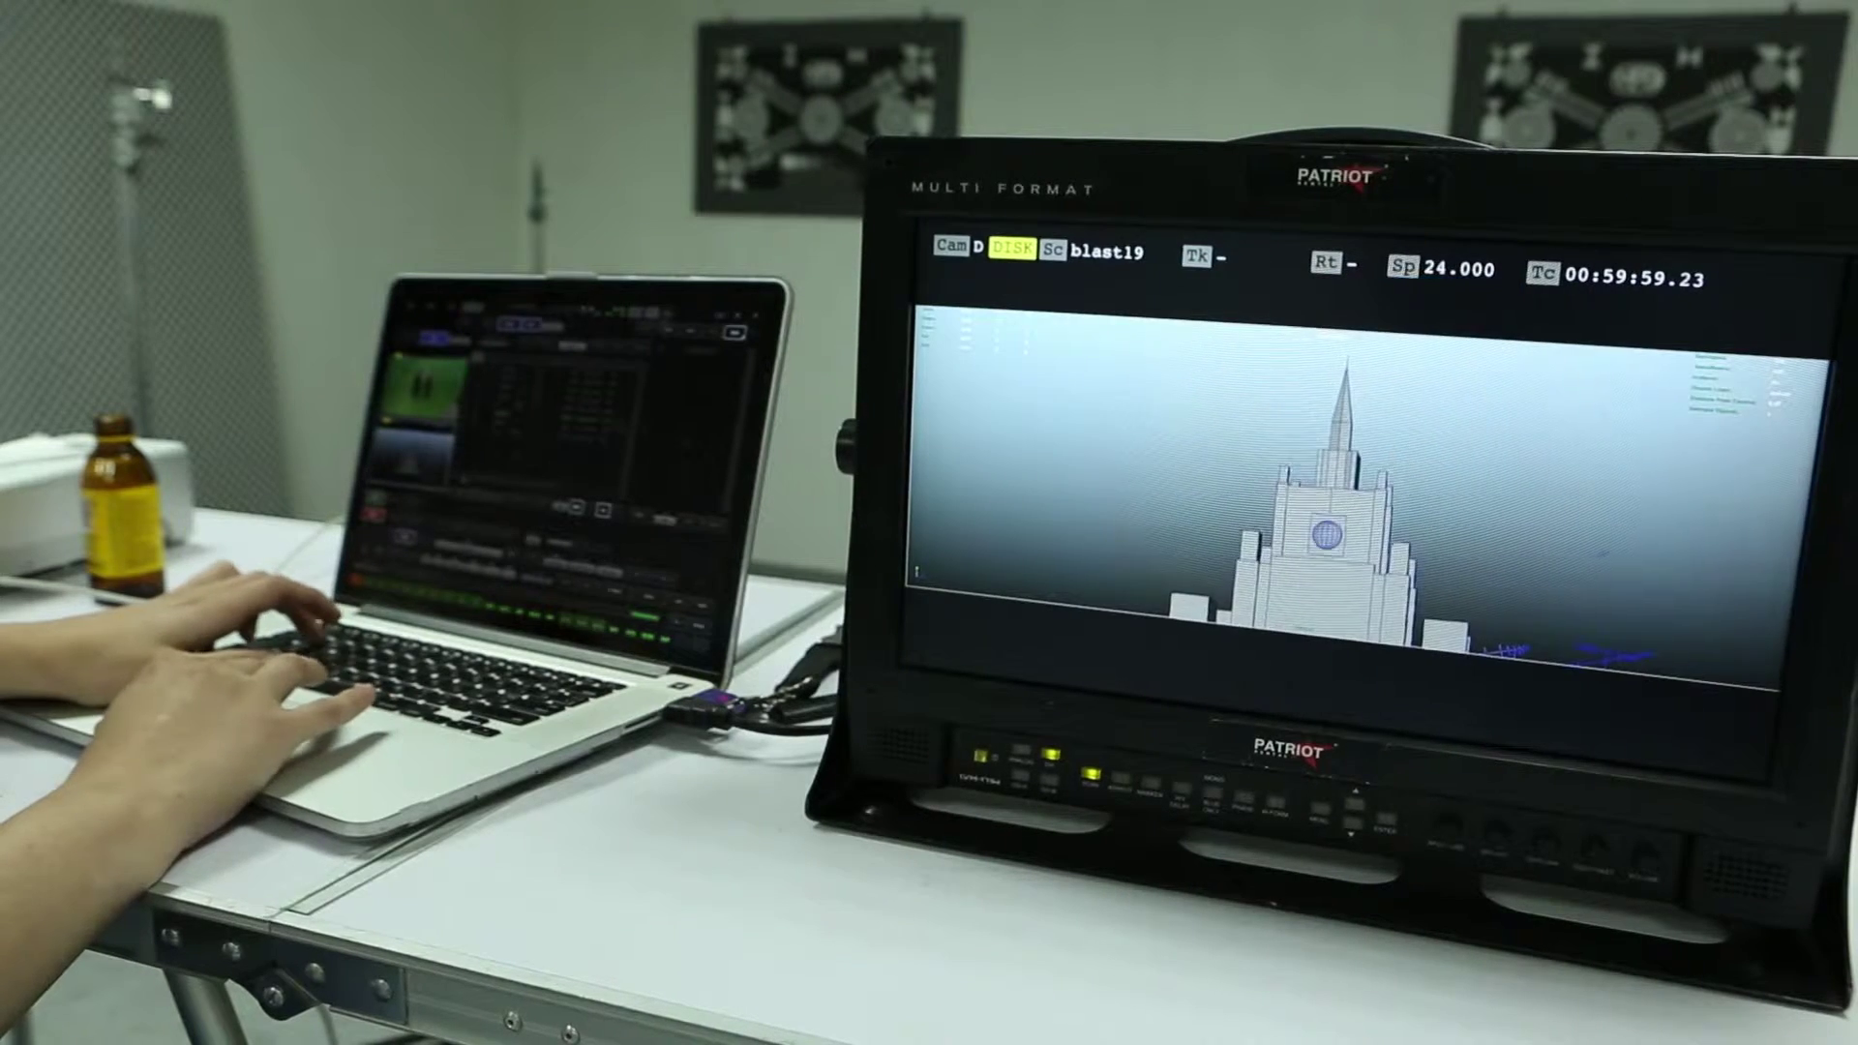
key(Down)
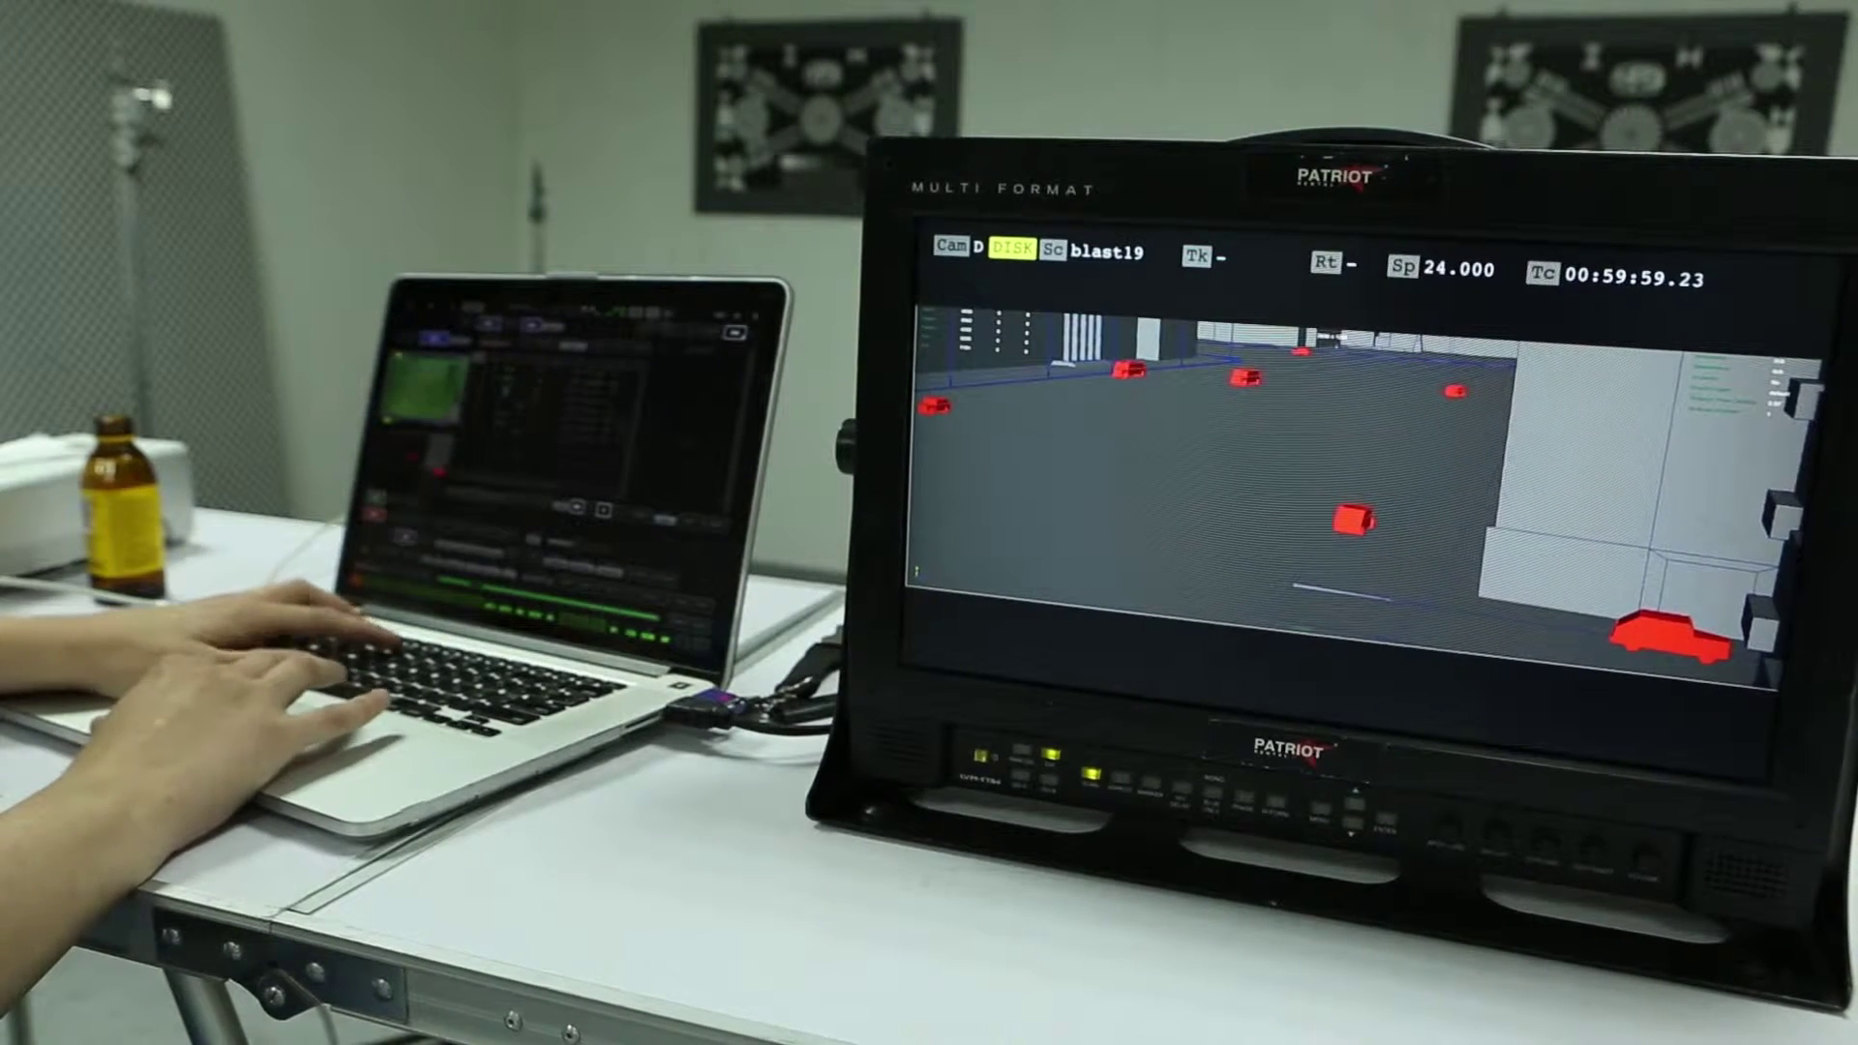
Split the monitor: Scene11 green-screen playback left, frozen blast19 street frame right
key(Tab)
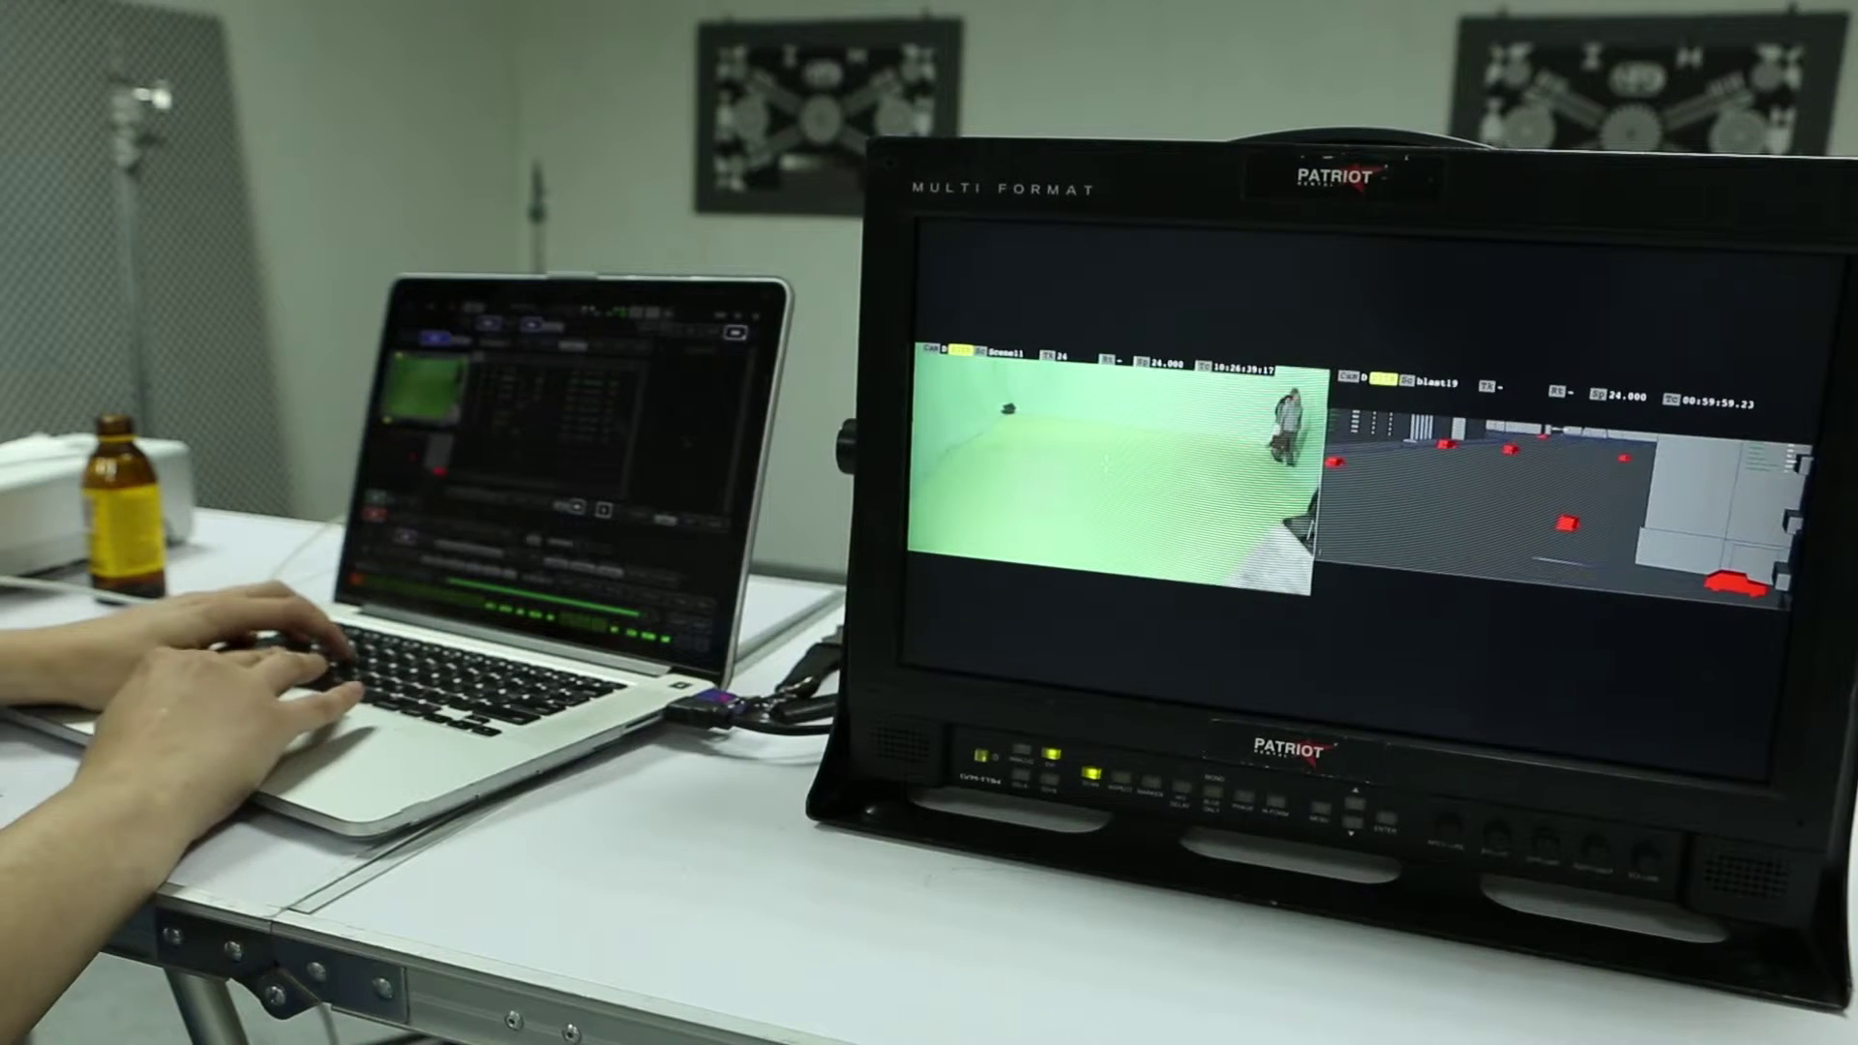
Toggle the second view to the green-screen feed, then back to the blast19 street
key(space)
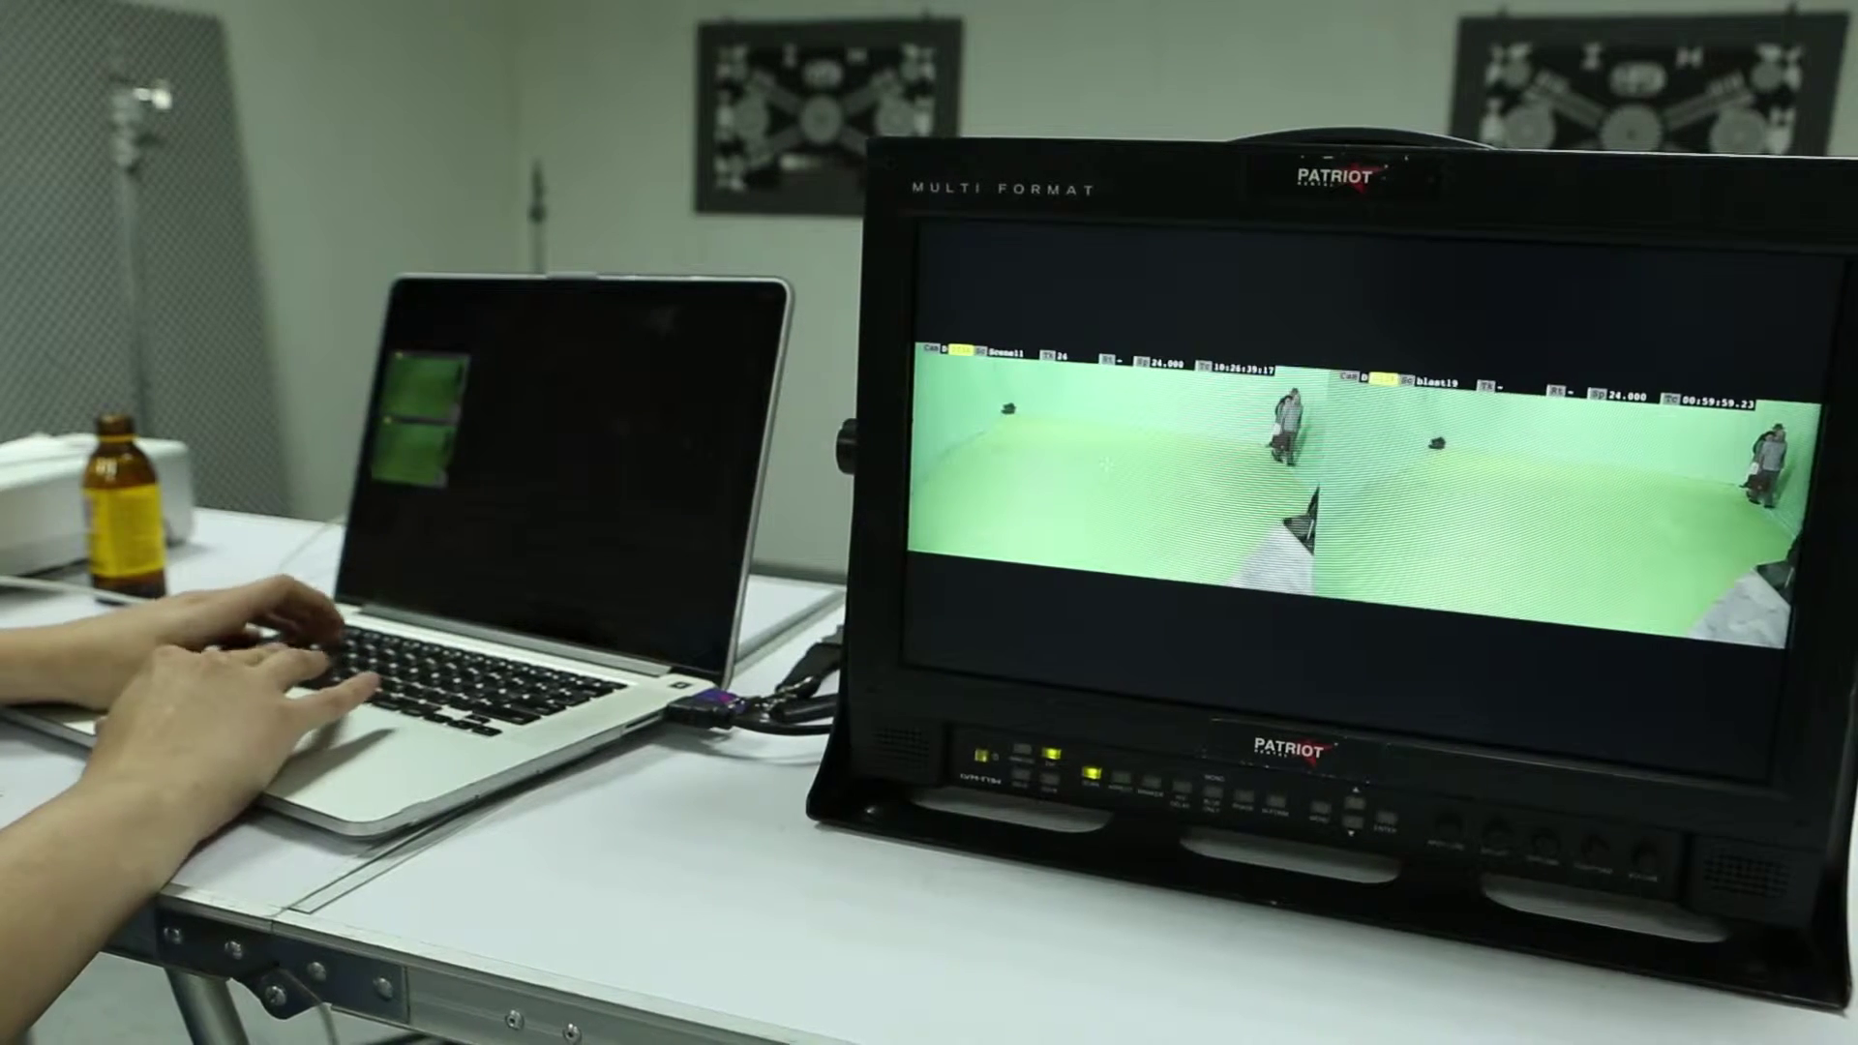
key(space)
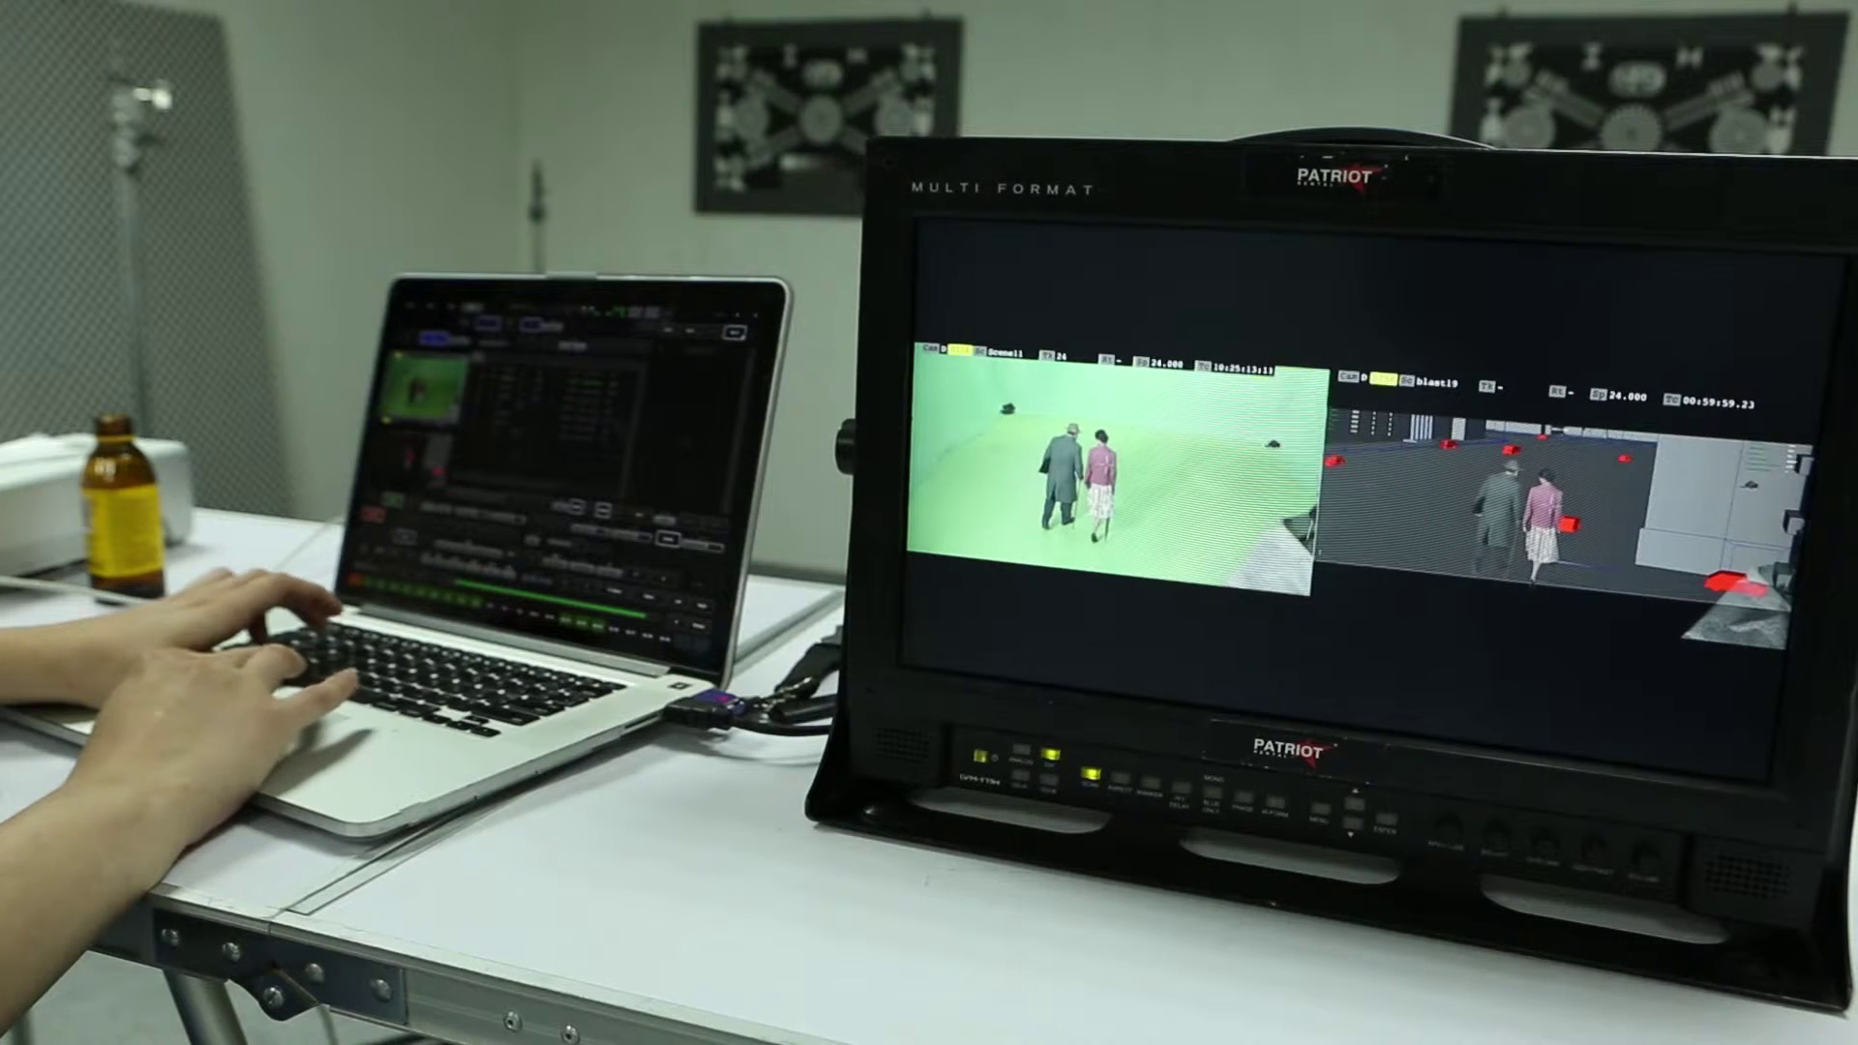
Show only the composited blast19 street view in single full-screen layout
key(F2)
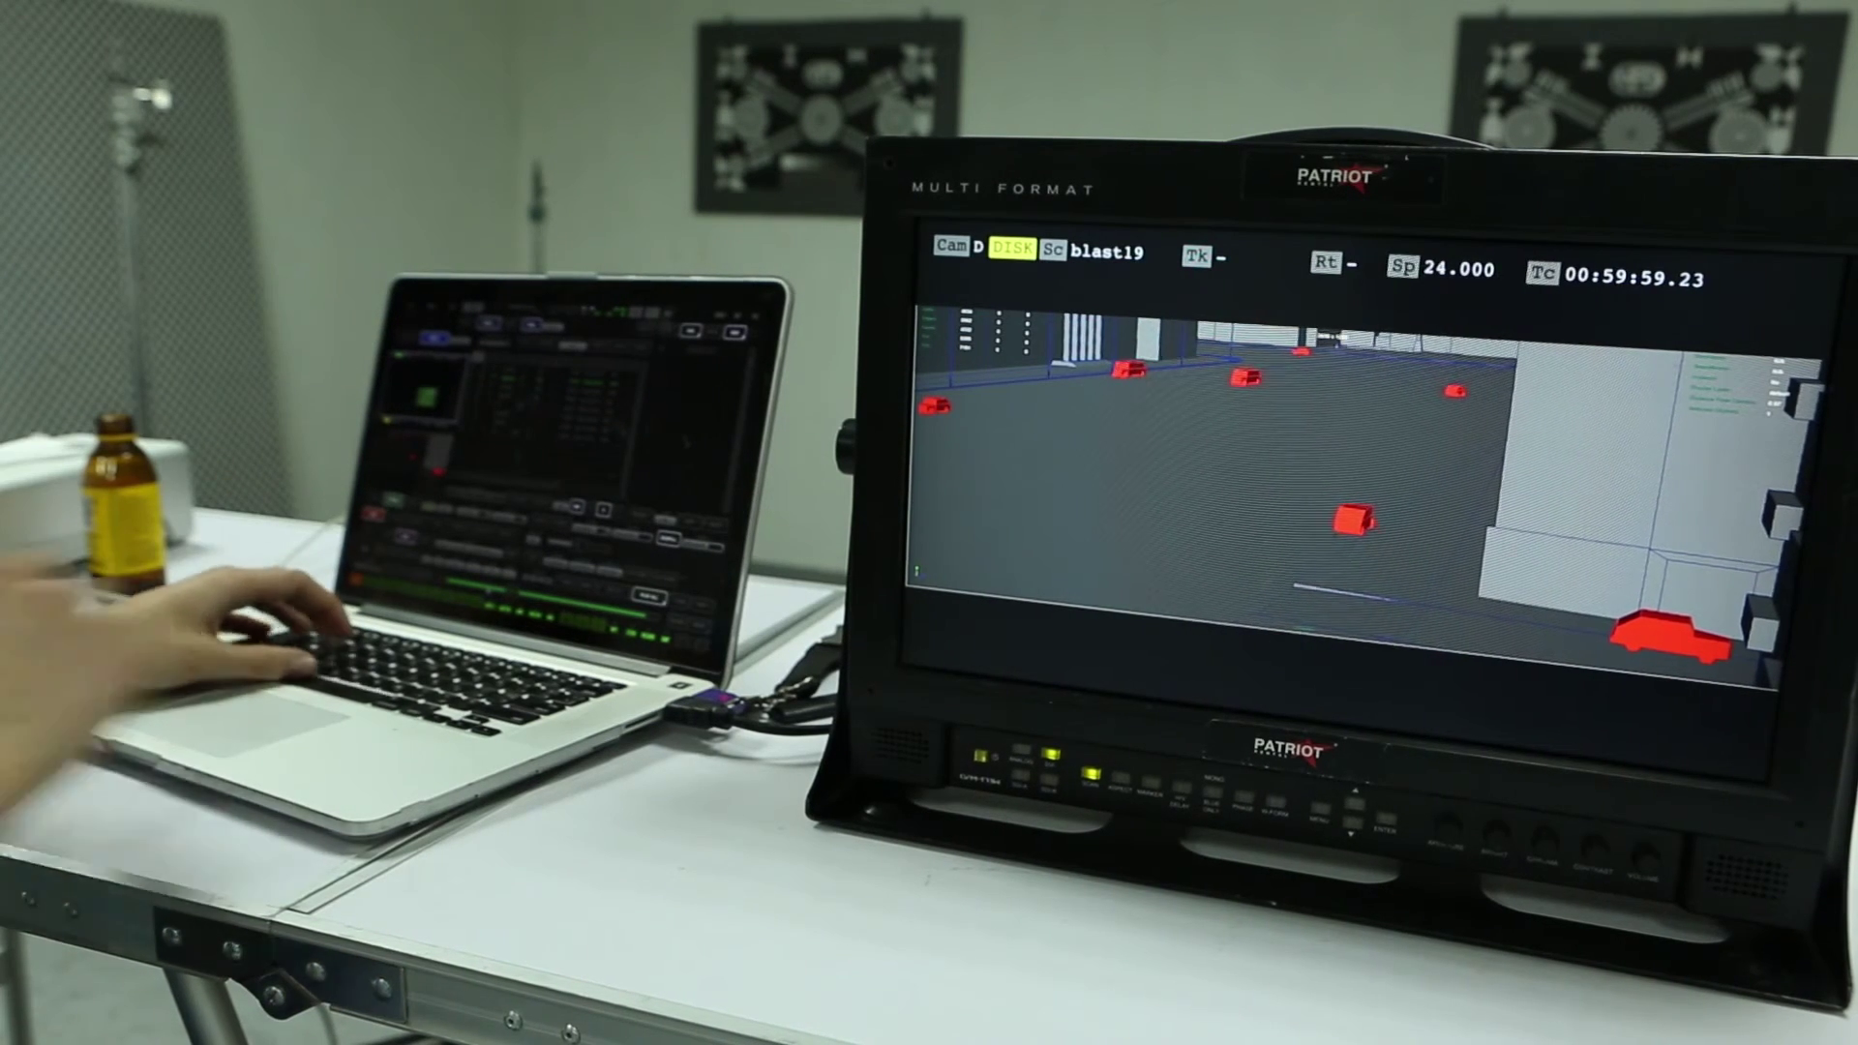
Play the composite so a keyed actor walks past the pale blast19 building
key(space)
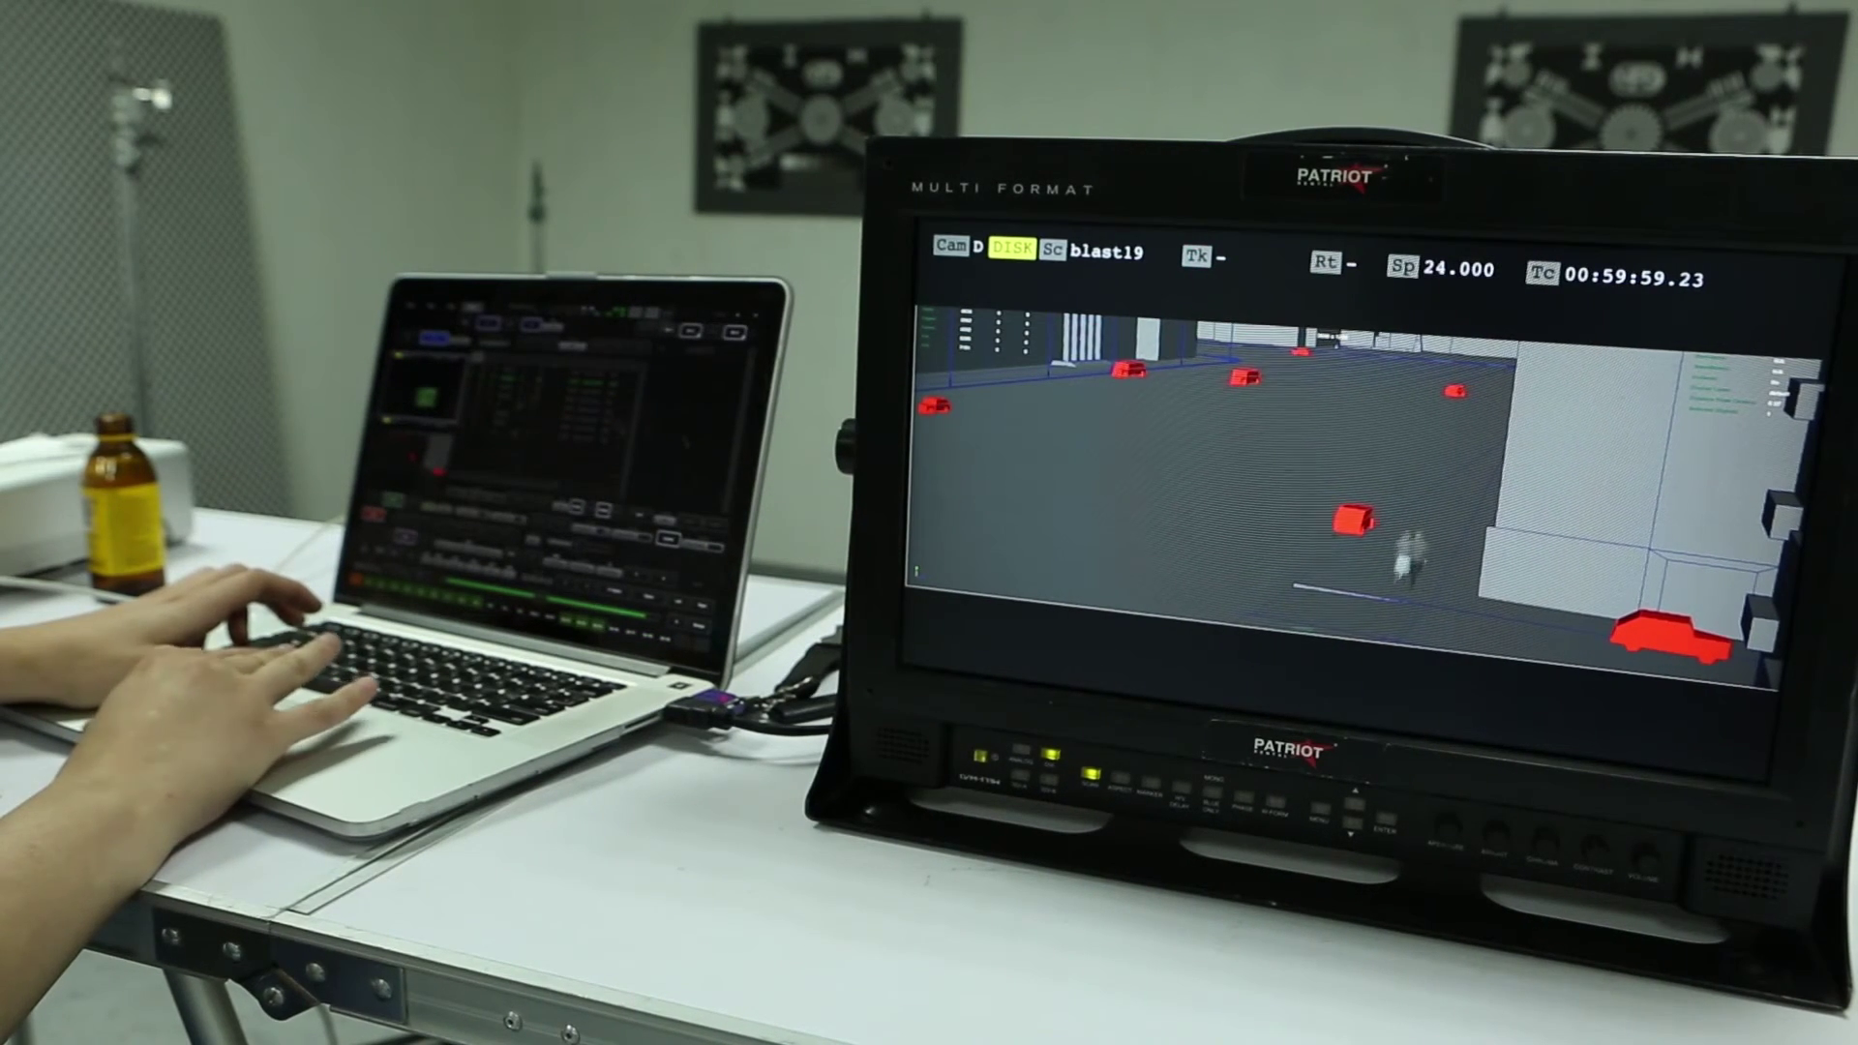